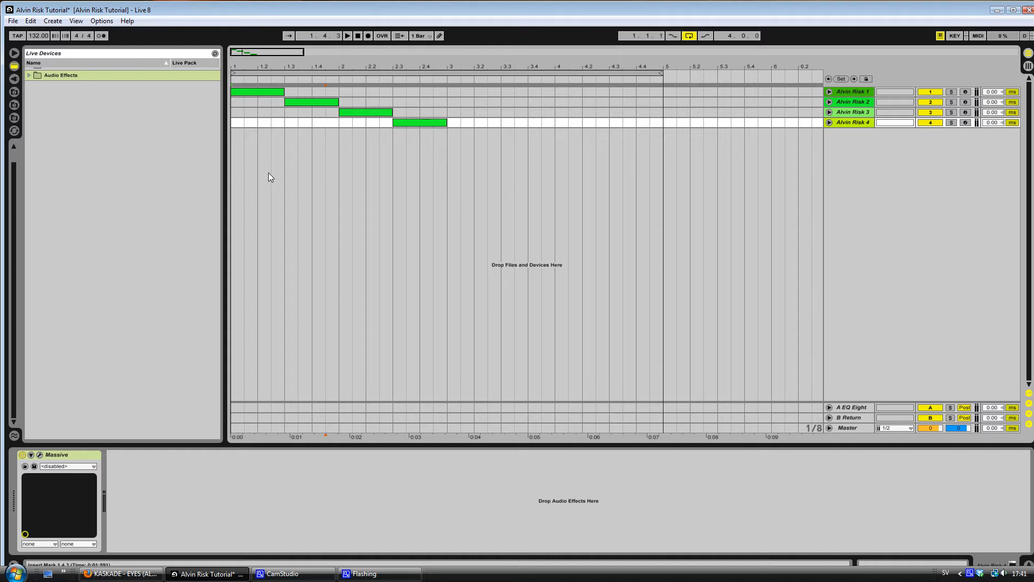
Play the four Alvin Risk clips in the arrangement and stop playback after the last clip
key("space")
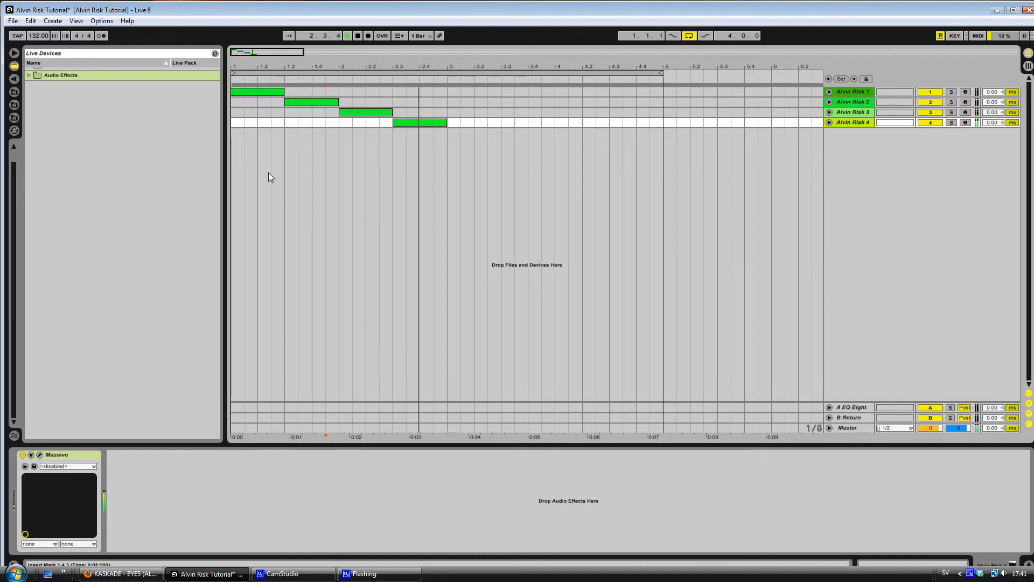
key("space")
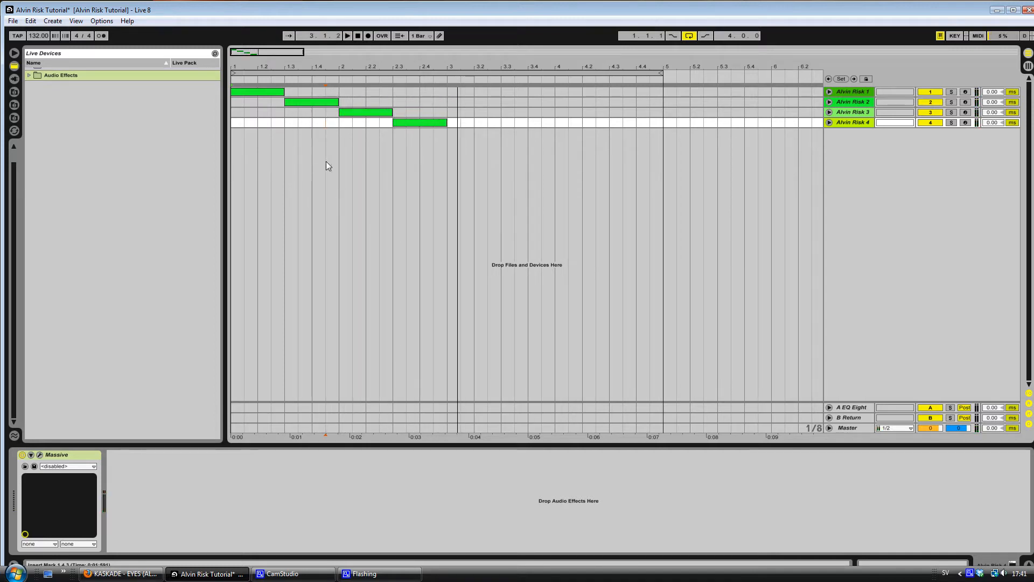
Switch to Firefox, play a few seconds of the KASKADE - EYES (ALVIN RISK REMIX) video, and show the Feed Me - Cloudburn video page
left_click(121, 573)
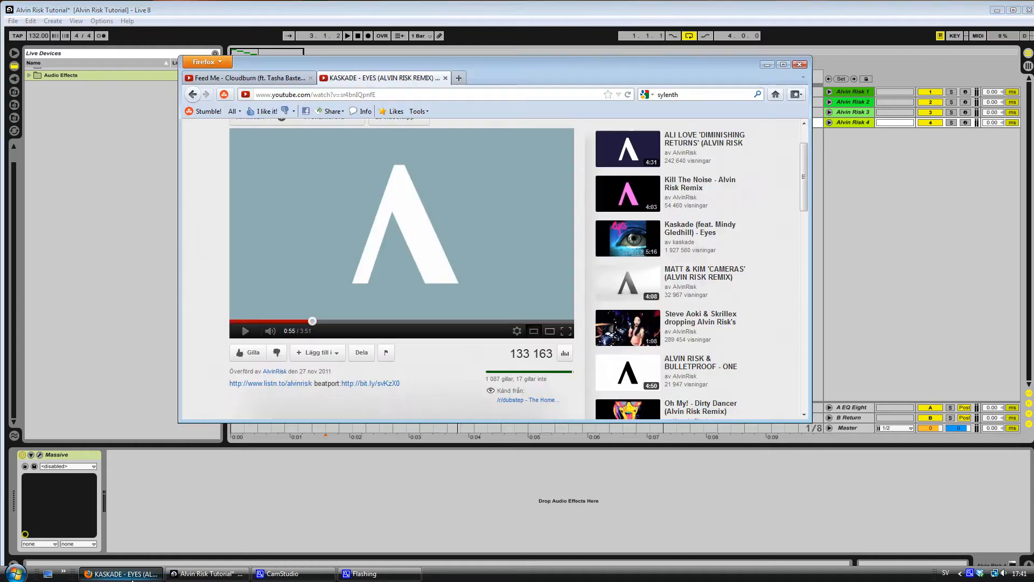
left_click(289, 265)
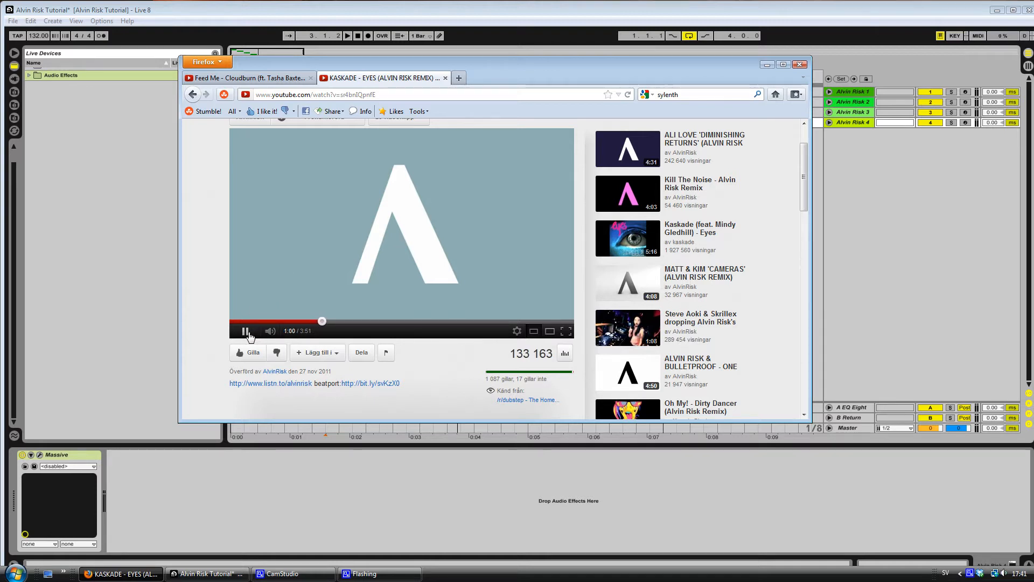
left_click(247, 333)
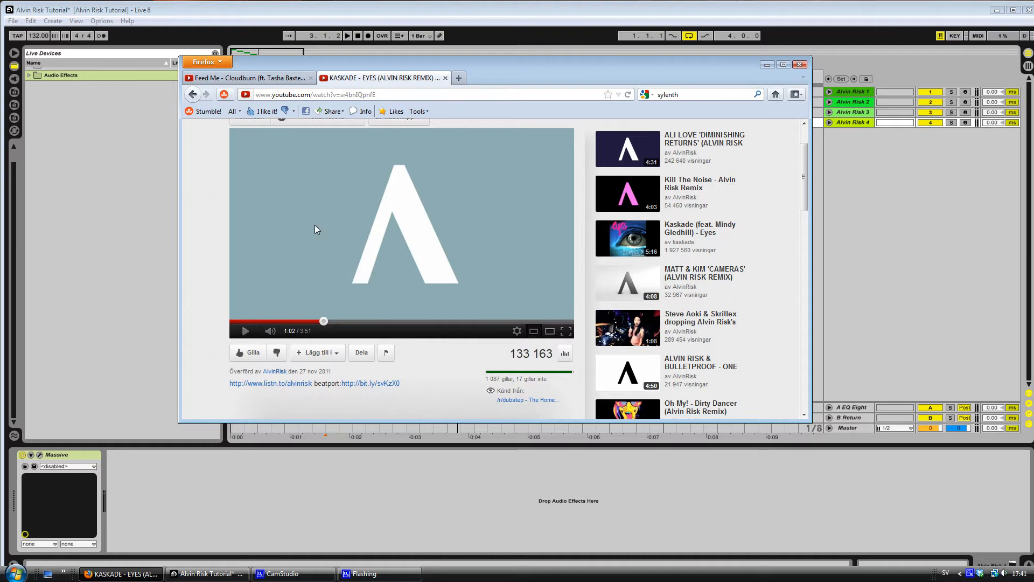
left_click(271, 79)
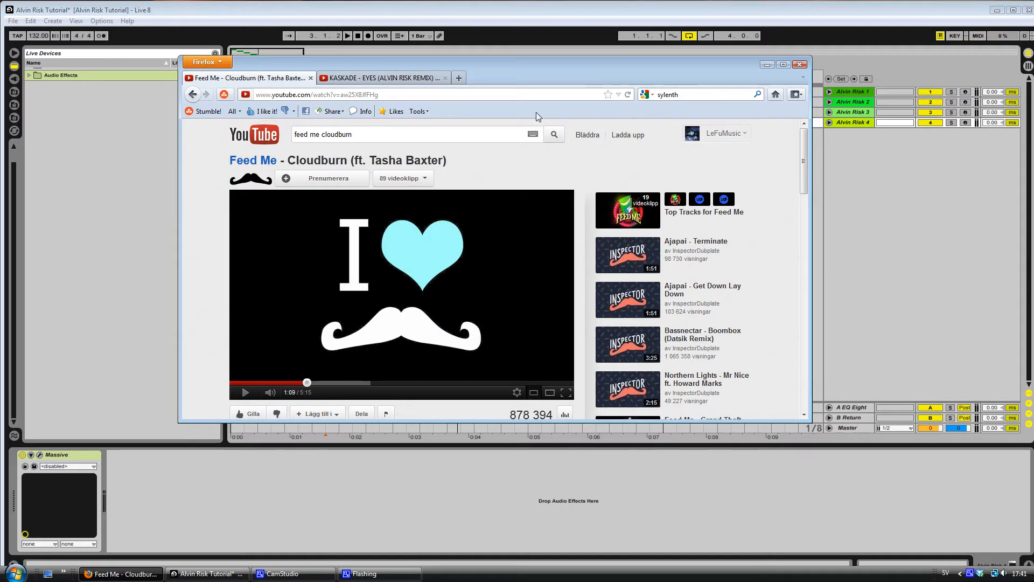
left_click(370, 274)
Switch back to Ableton Live and open the Massive editor of the Alvin Risk 1 track, placing its window below the clips
left_click(858, 131)
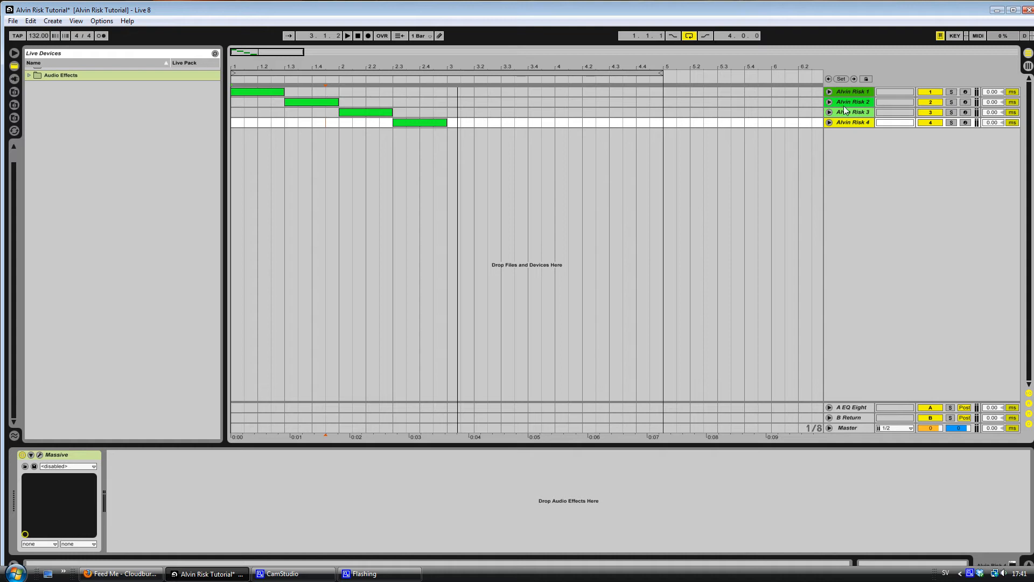
left_click(857, 93)
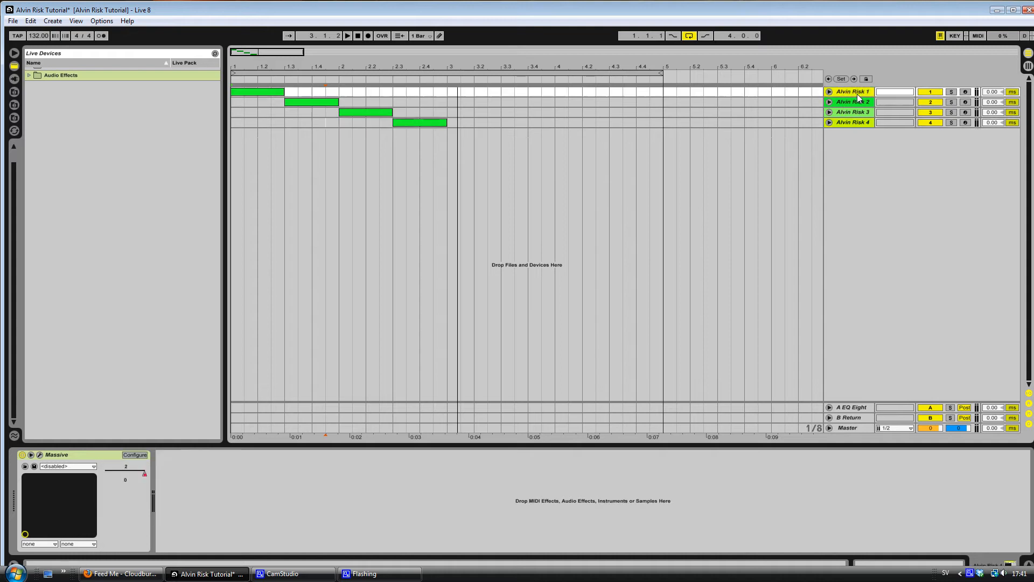
left_click(40, 455)
left_click_drag(364, 132, 400, 108)
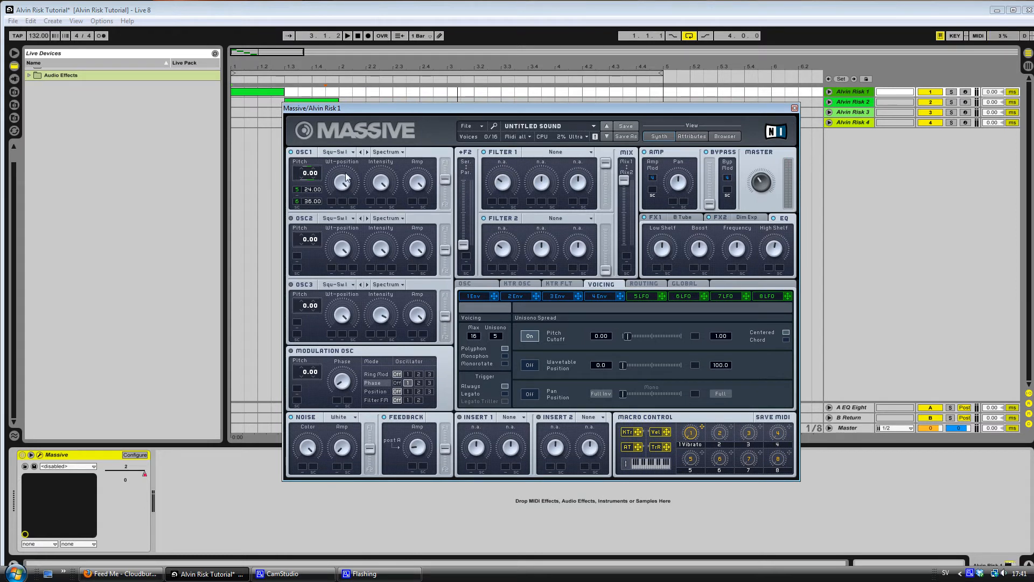
left_click_drag(456, 108, 451, 142)
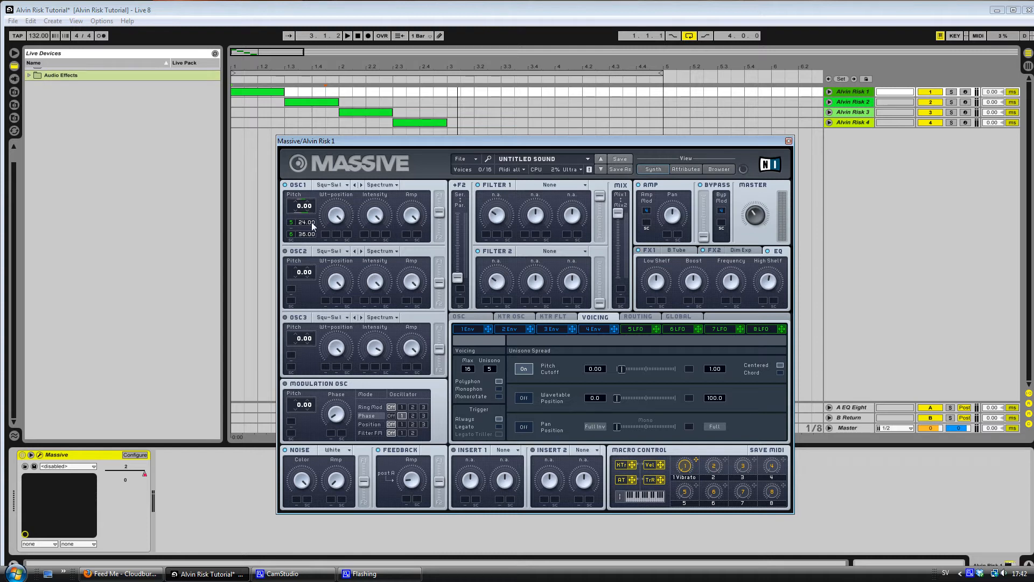
Shift the phase of LFO 6's upper sawtooth curve by about half a cycle and compare it with LFO 5
left_click(644, 329)
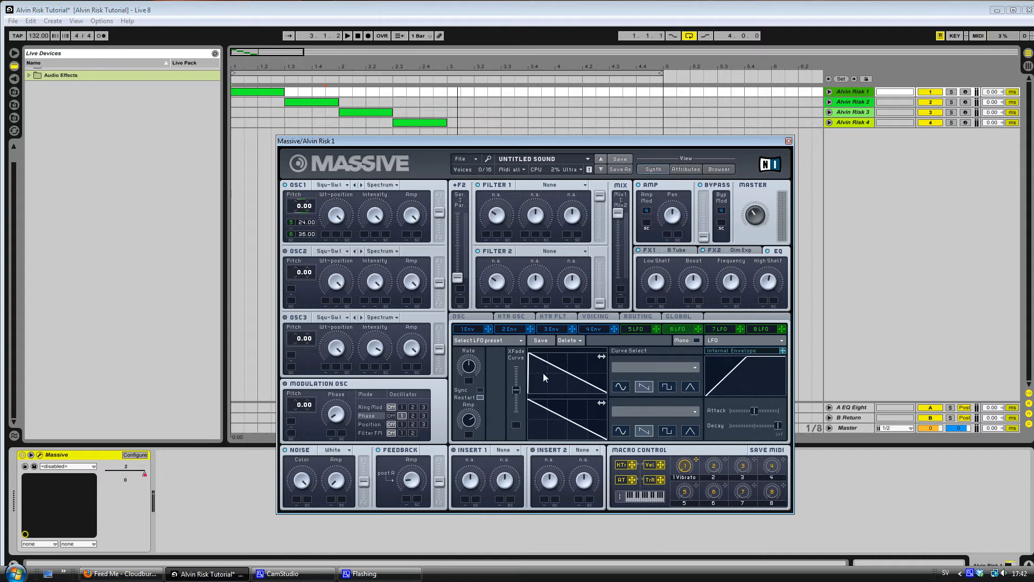
left_click_drag(542, 373, 581, 370)
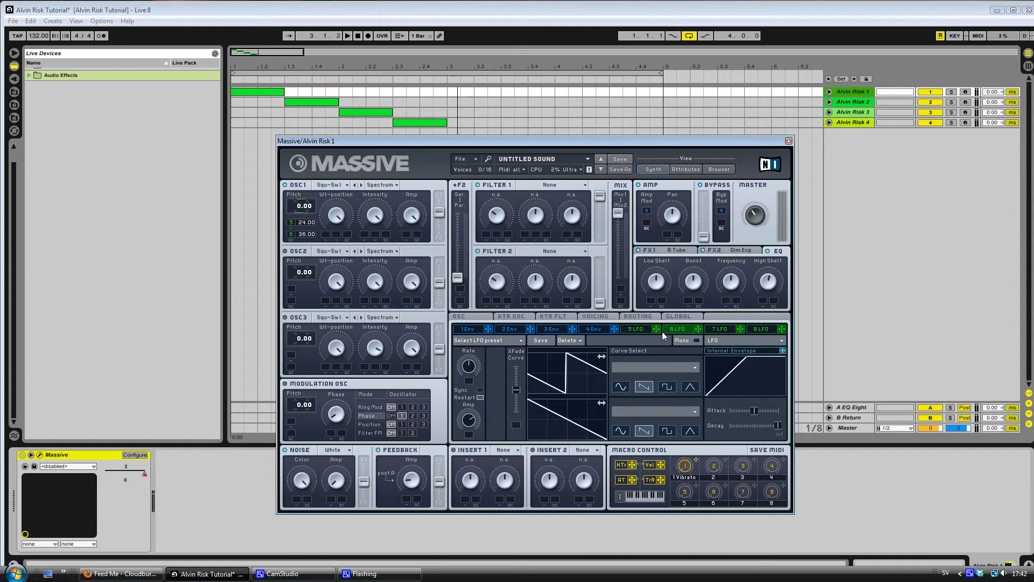
left_click(633, 333)
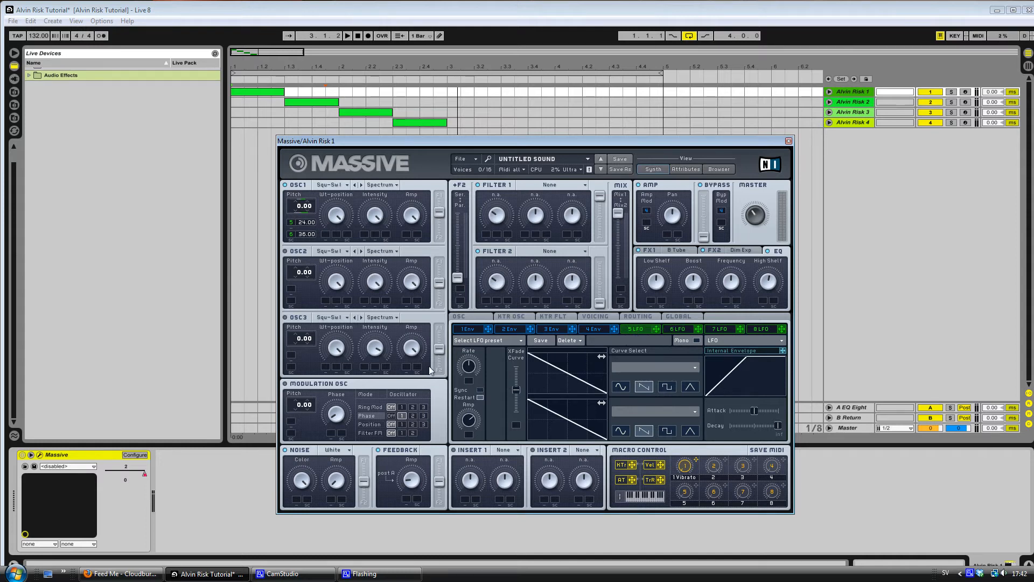
left_click(680, 327)
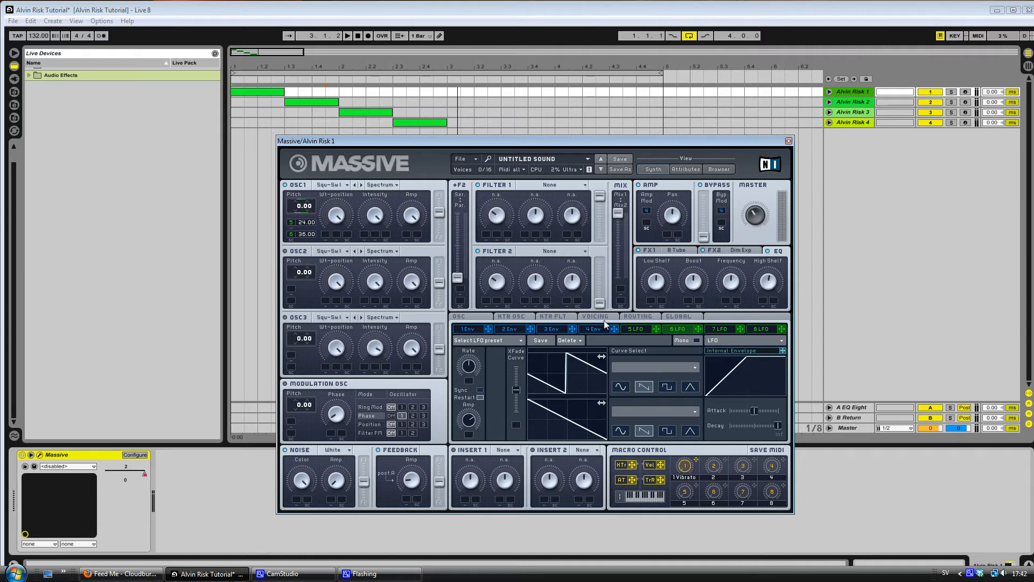
Examine the B Tube settings in FX1, the Dim Exp settings in FX2, and the EQ knobs including High Shelf
left_click(657, 251)
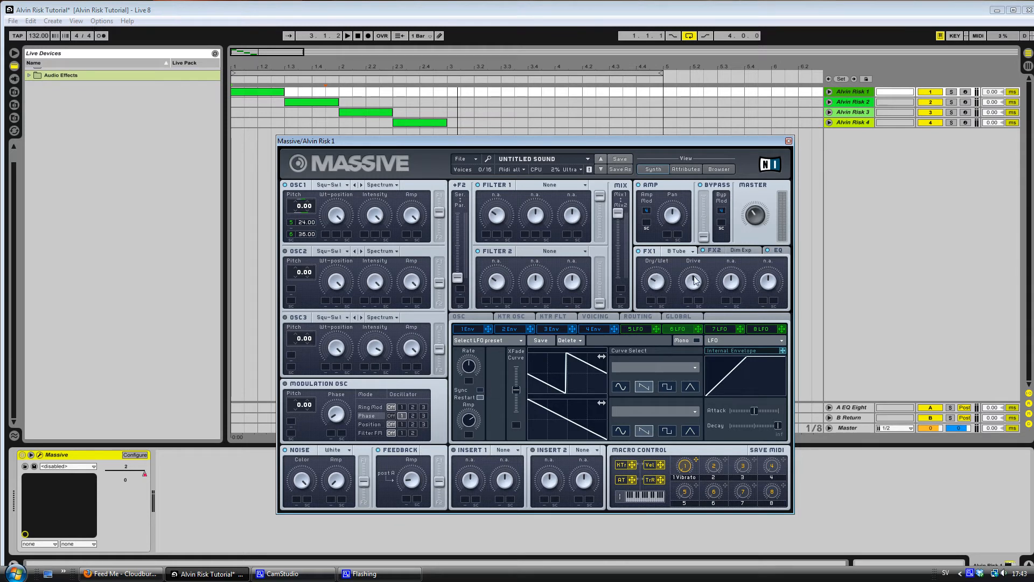
left_click(721, 253)
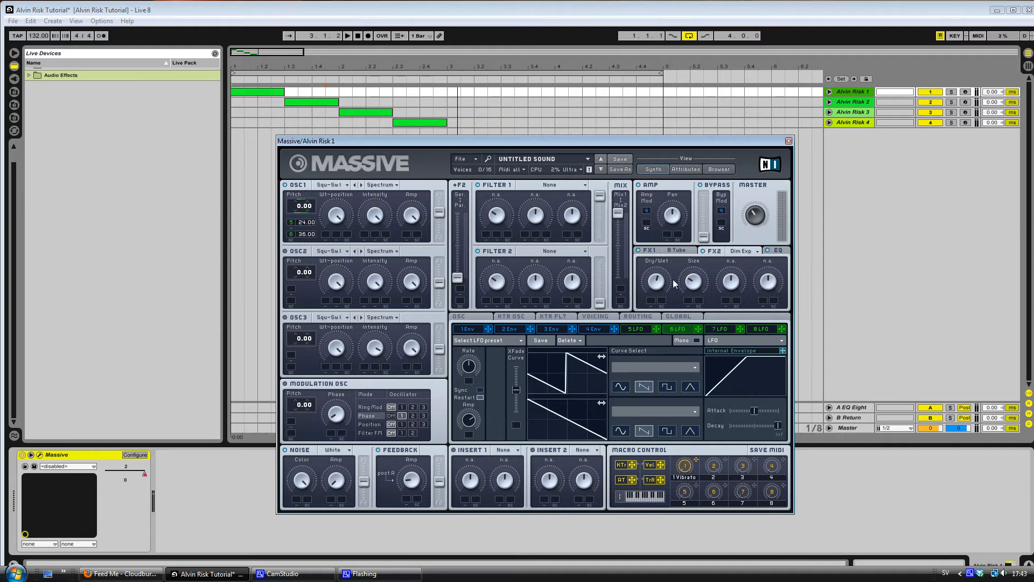
left_click(777, 250)
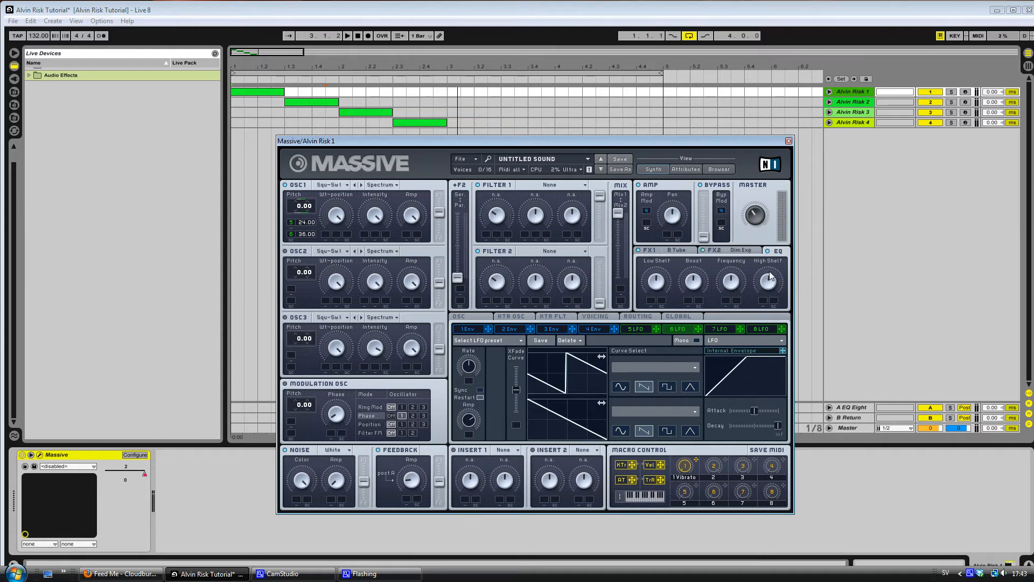
left_click_drag(769, 271, 768, 282)
Audition the Alvin Risk 1 clip and raise the Pitch Cutoff slider of the Unisono Spread slightly above its minimum
left_click(595, 317)
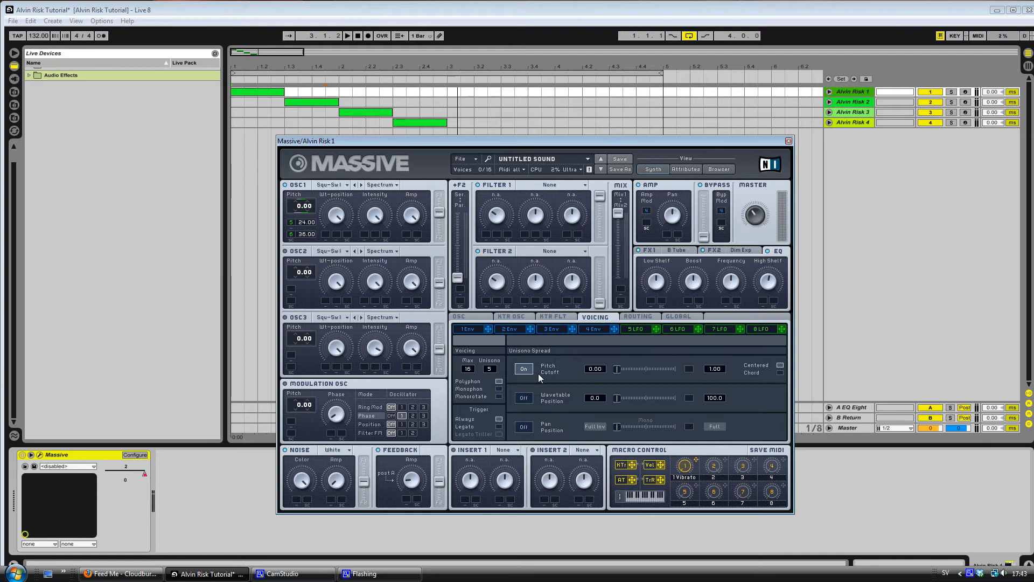
key("space")
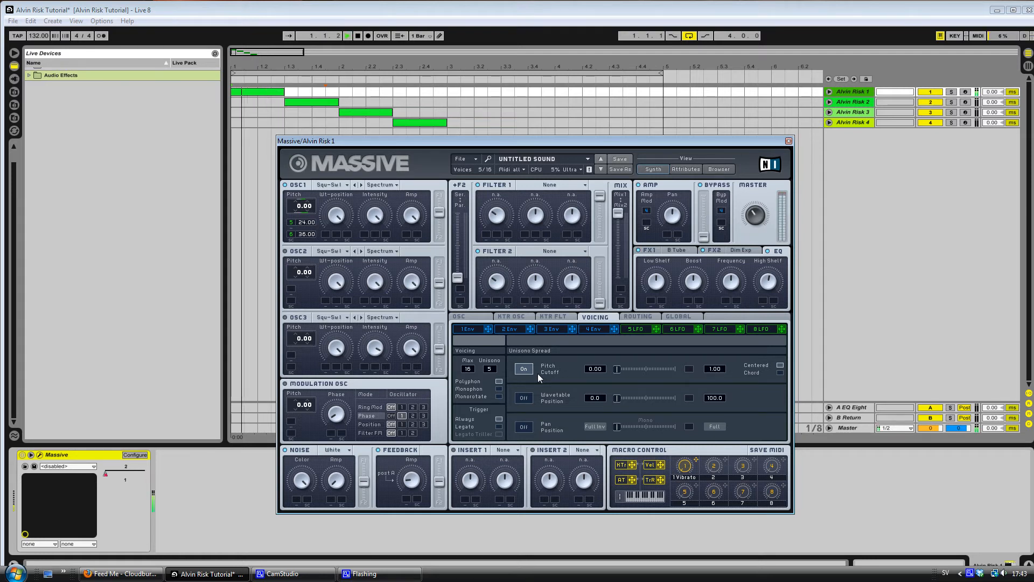
left_click_drag(618, 369, 623, 370)
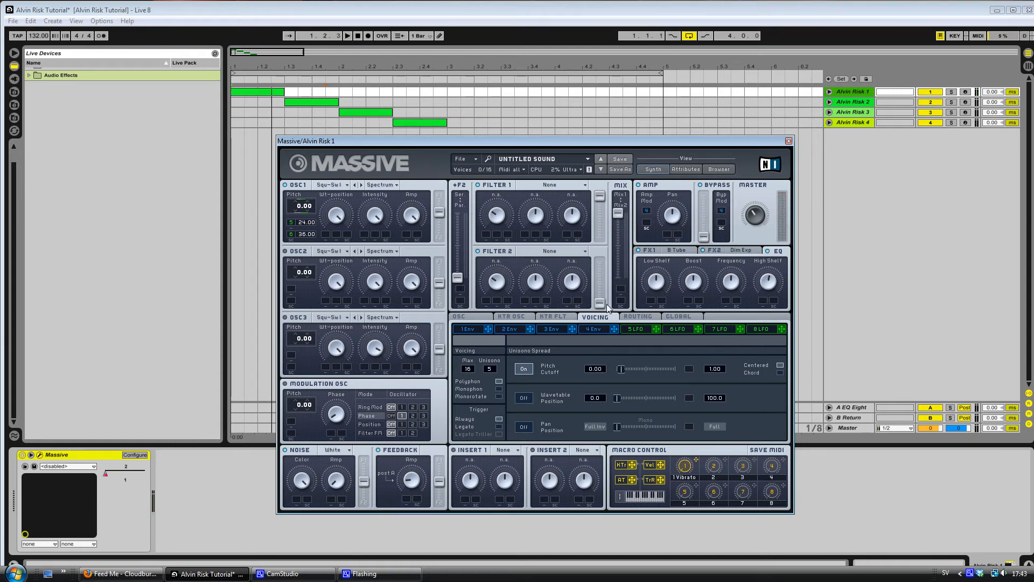
Select the Alvin Risk 2 track and open its Massive editor
left_click(852, 101)
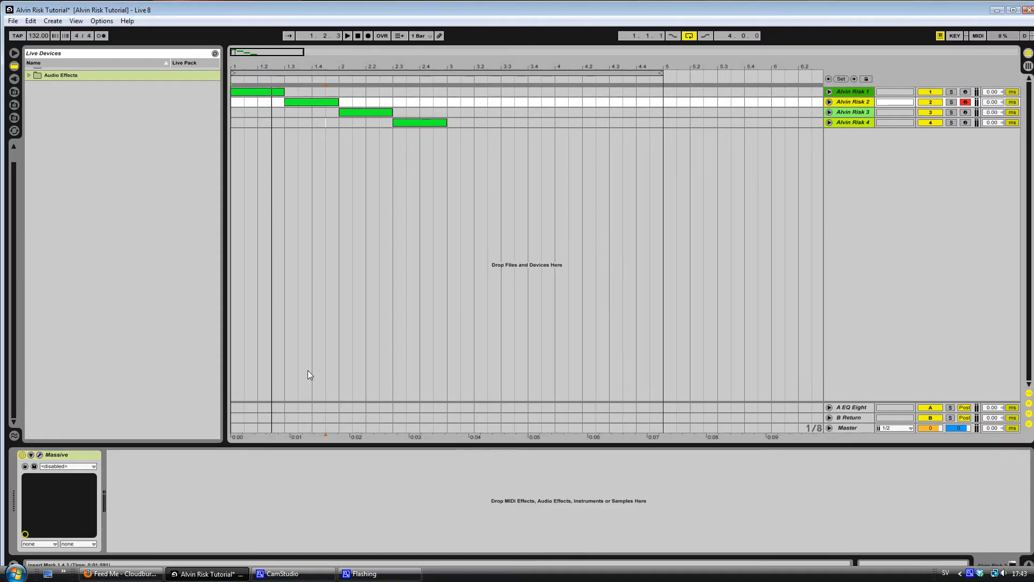
left_click(40, 455)
left_click_drag(526, 130, 539, 121)
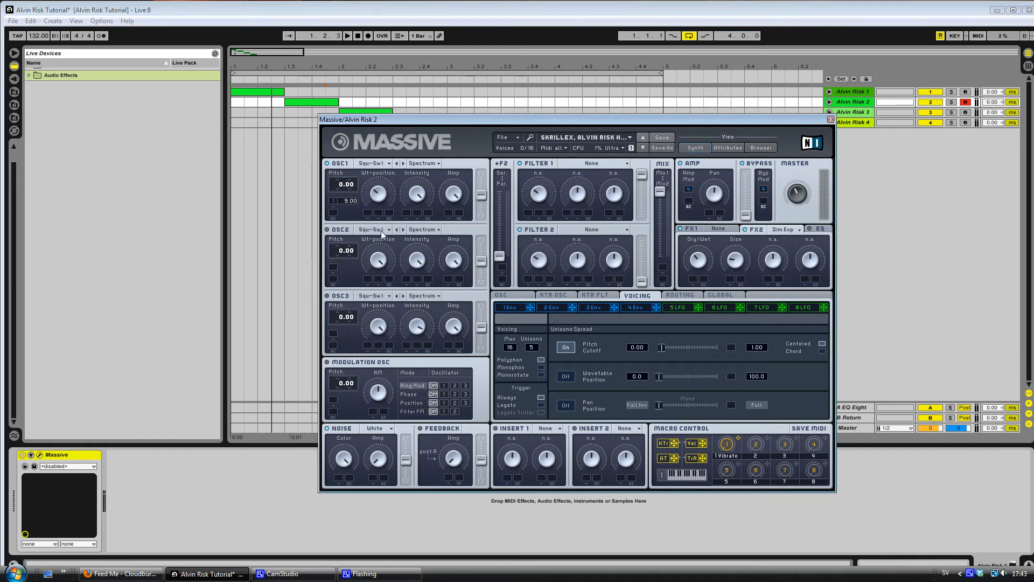
Shorten Envelope 1's attack slightly while testing its decay level, and check the voicing settings before closing the Alvin Risk 2 synth
left_click(516, 308)
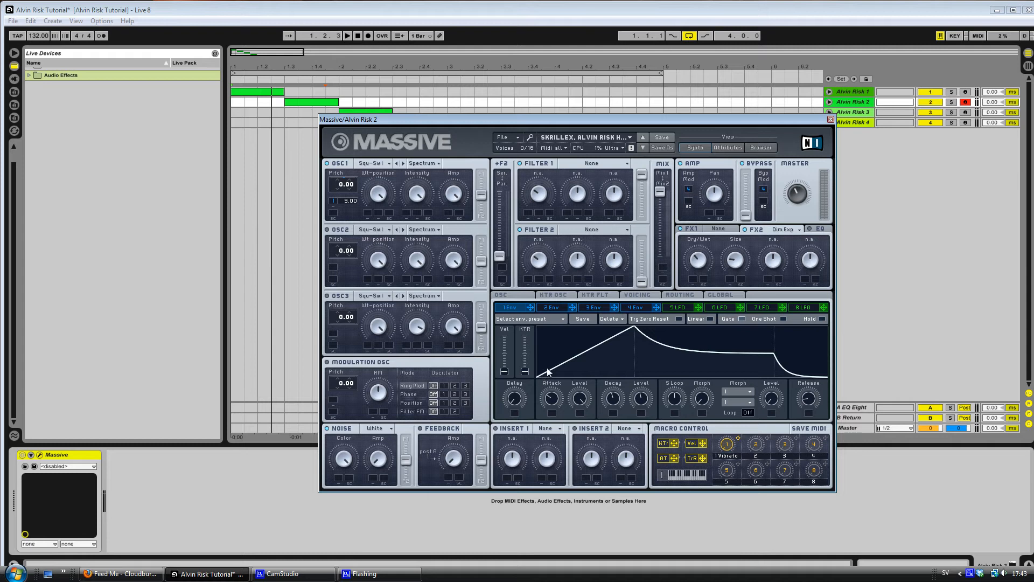
left_click_drag(551, 400, 613, 400)
left_click_drag(641, 398, 642, 420)
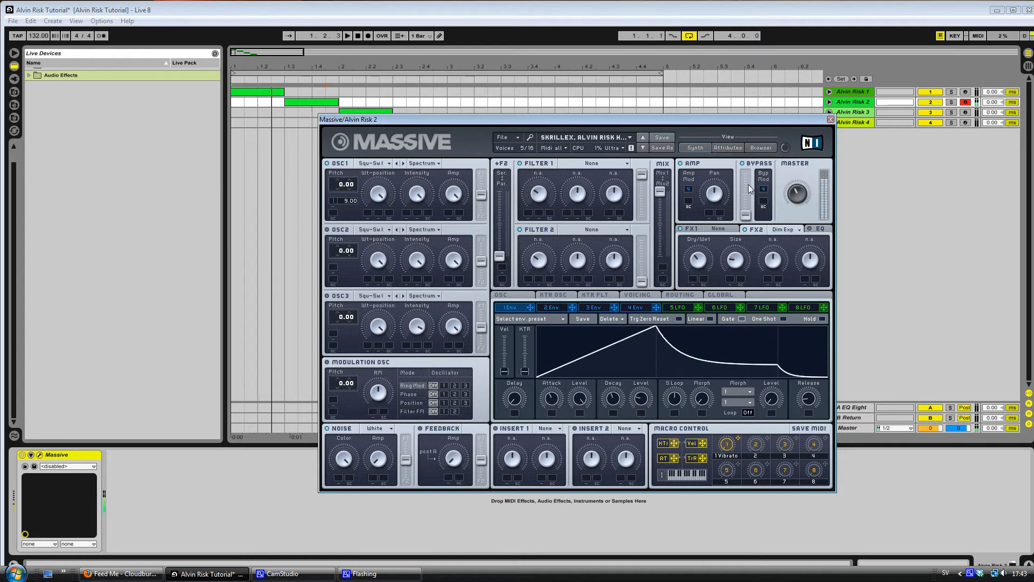
left_click_drag(552, 399, 401, 216)
mouse_move(346, 198)
left_mouse_down()
mouse_move(351, 188)
mouse_move(348, 202)
left_mouse_up()
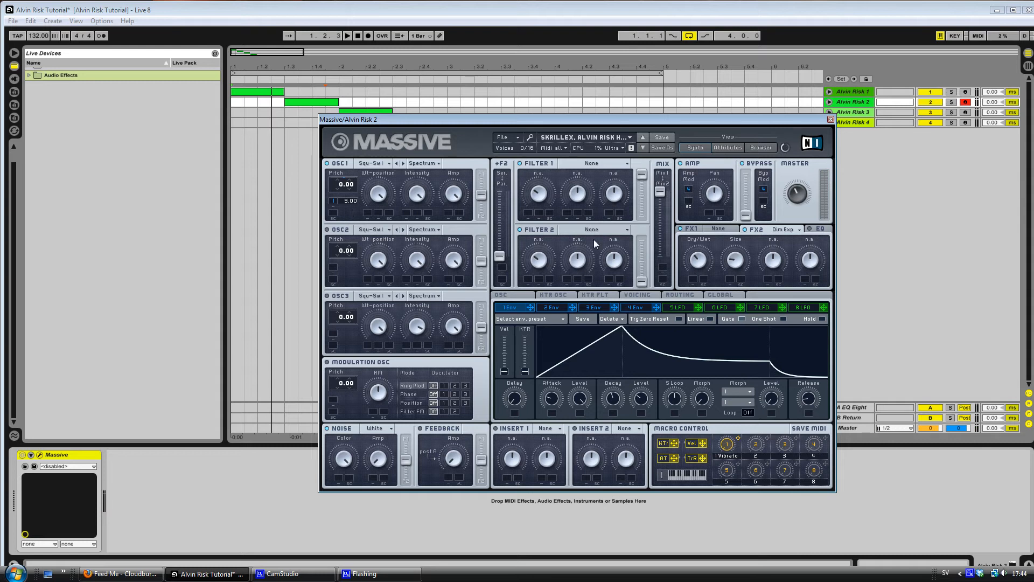
left_click_drag(671, 354, 671, 347)
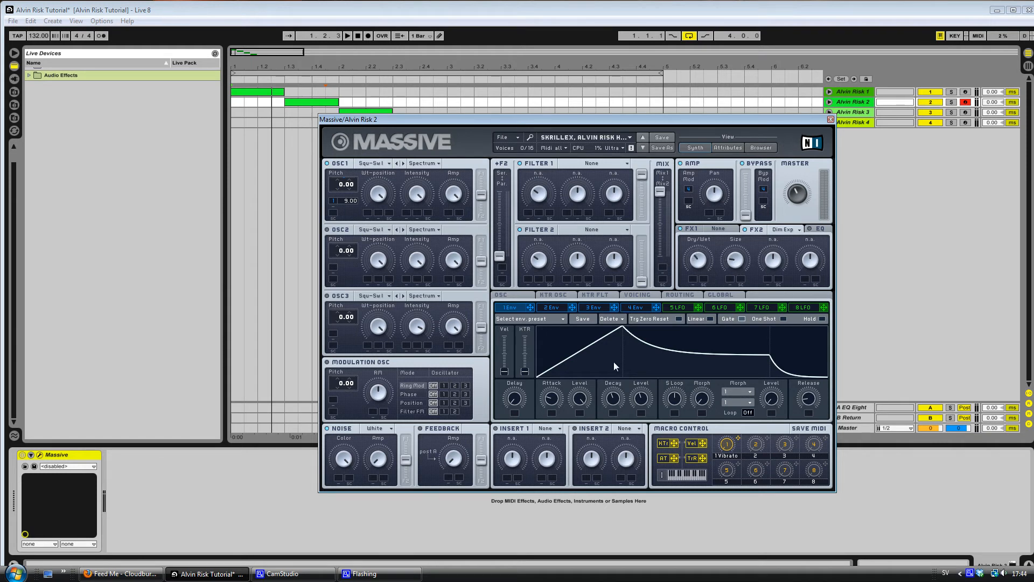
left_click(637, 296)
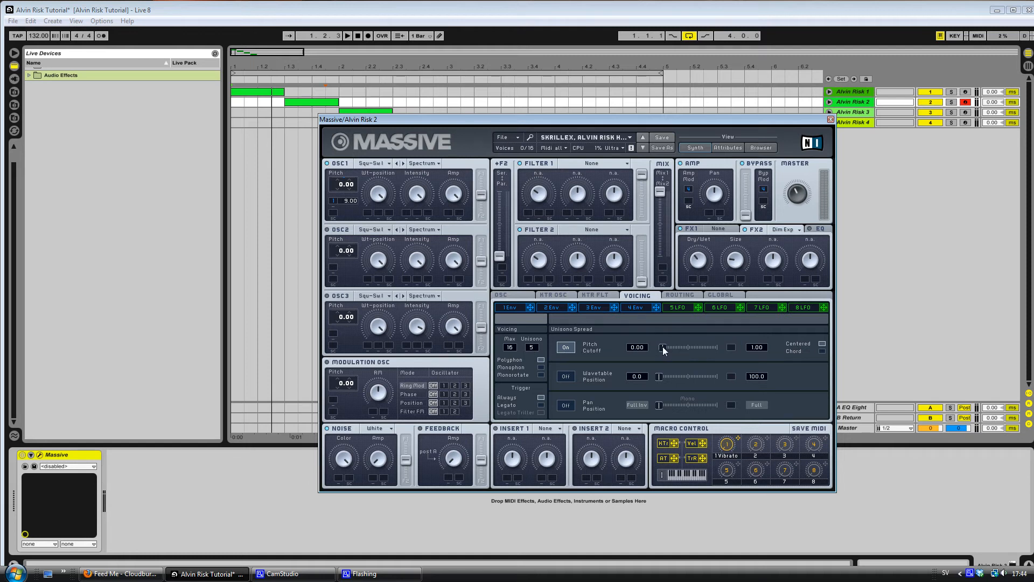
left_click(831, 119)
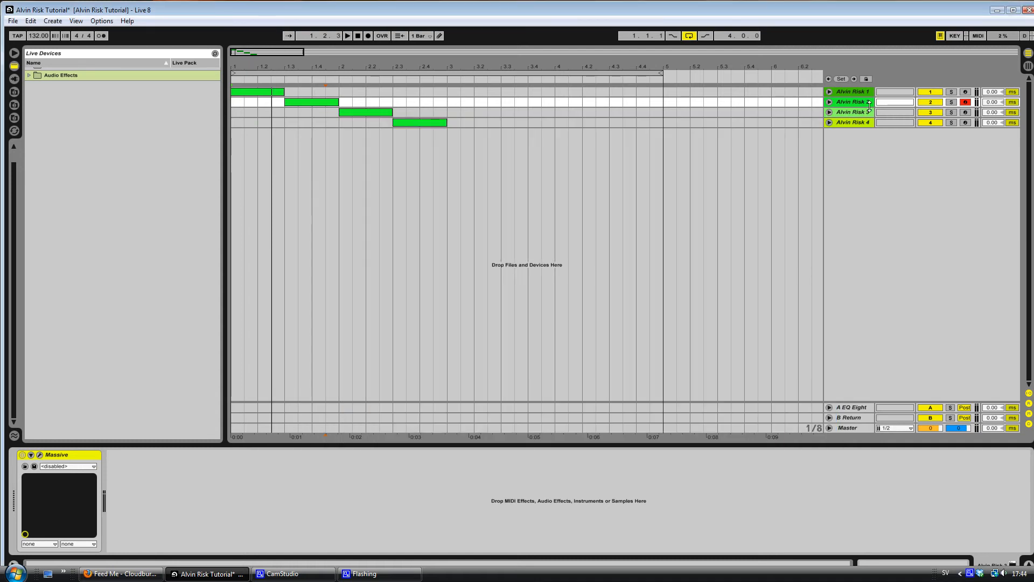
Arm the Alvin Risk 3 track for recording and open its Massive editor
left_click(869, 113)
left_click(966, 112)
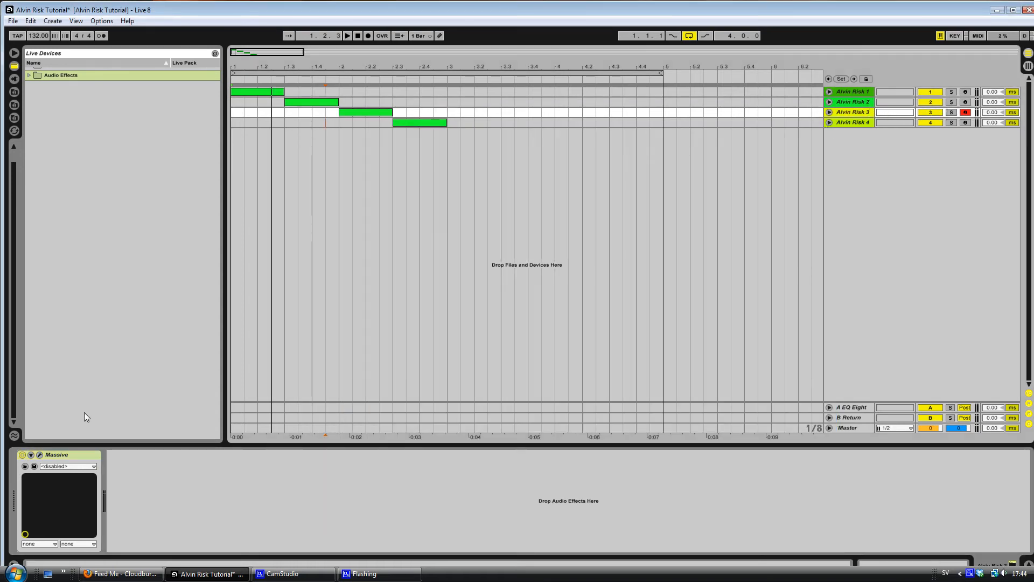
left_click(39, 455)
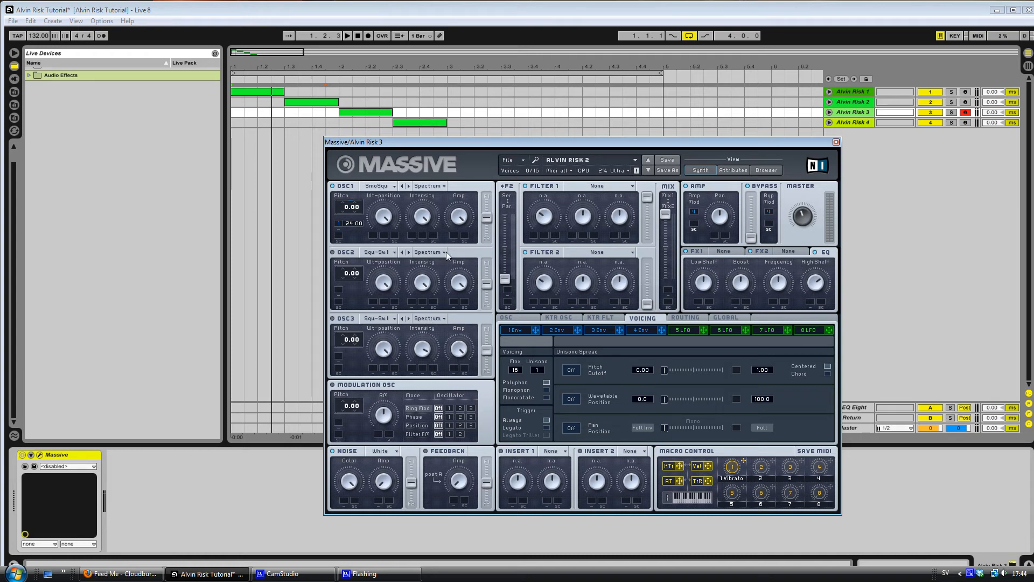
Examine the OSC1 wavetable choice, Envelope 1 and the voicing settings of the Alvin Risk 3 synth, and close its editor
left_click(392, 186)
left_click(418, 169)
left_click(516, 331)
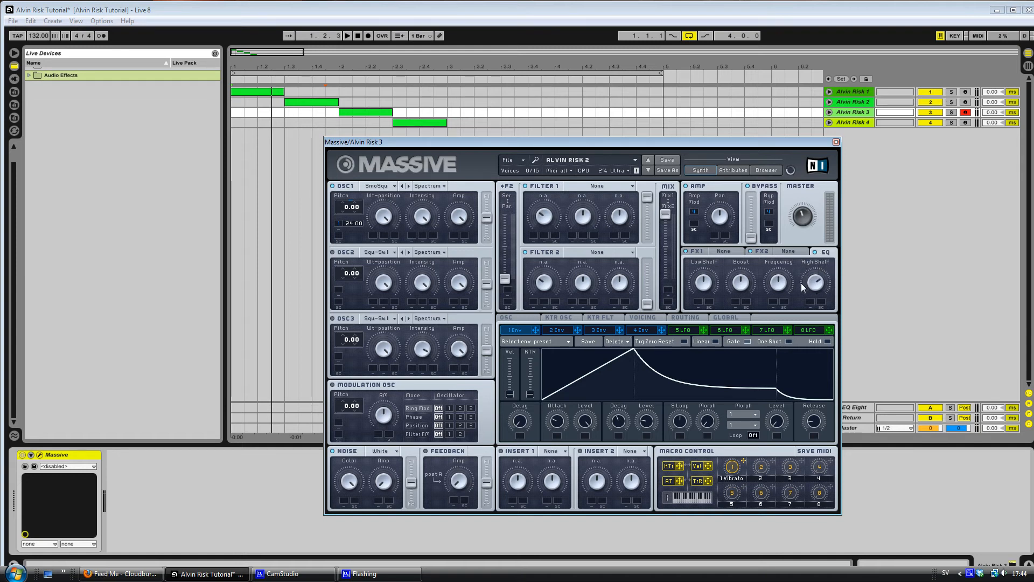
left_click(644, 318)
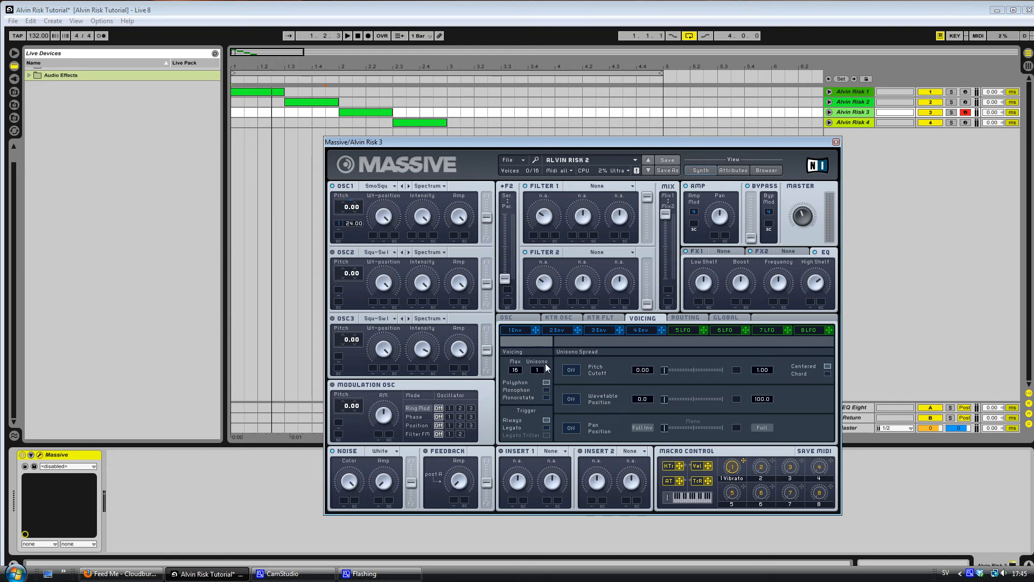
left_click(836, 142)
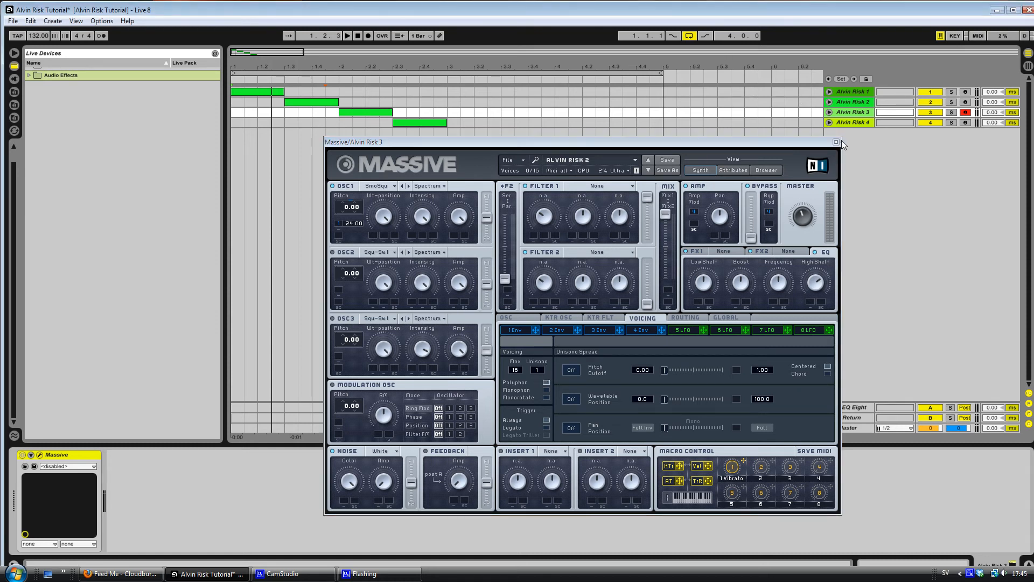
Arm the Alvin Risk 4 track for recording and open its Massive editor
left_click(966, 122)
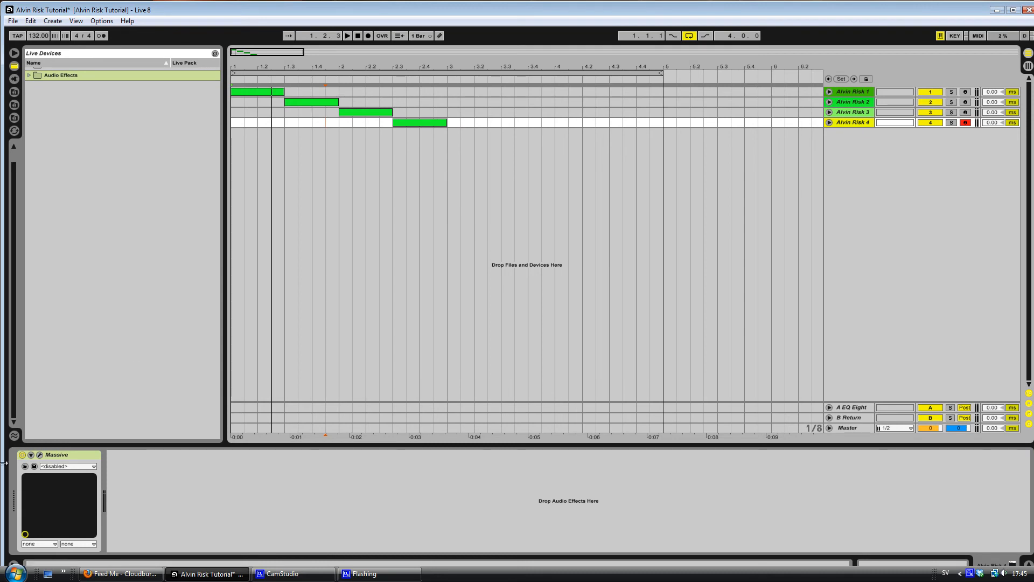
left_click(40, 455)
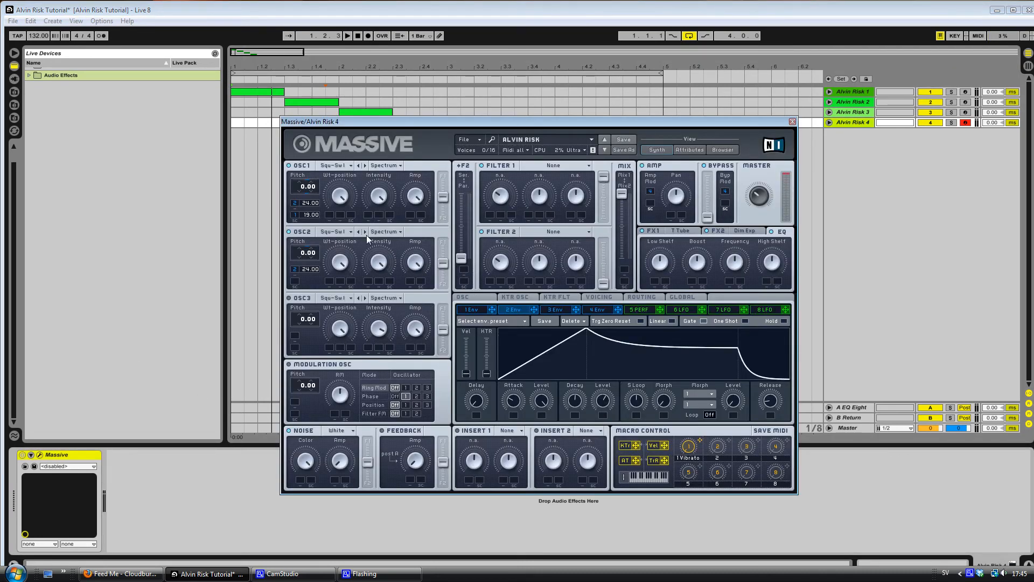
Compare Envelopes 1 and 2 of the Alvin Risk 4 synth and adjust Envelope 1's decay
left_click(477, 311)
left_click(509, 311)
left_click(475, 311)
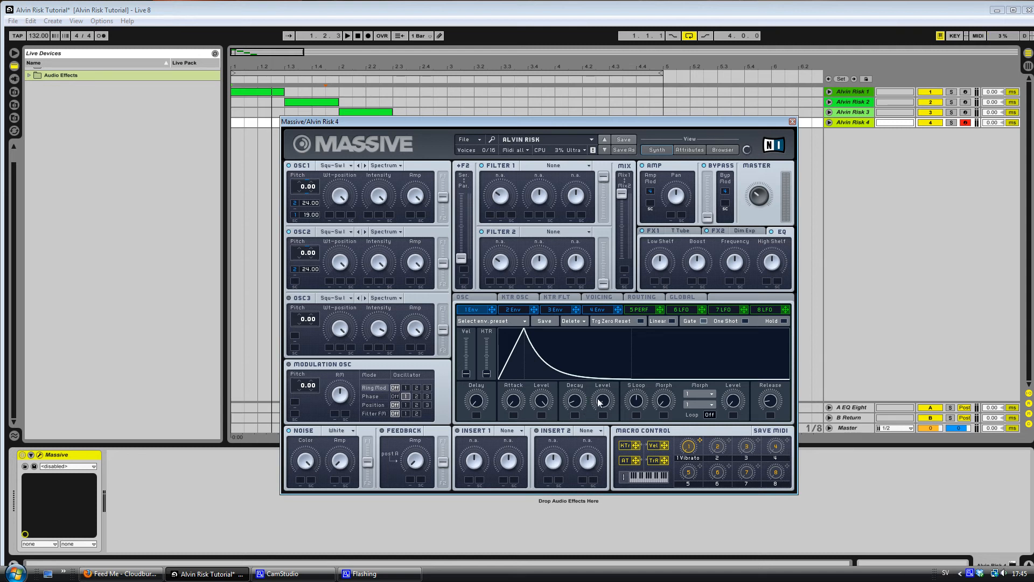
left_click_drag(575, 402, 575, 418)
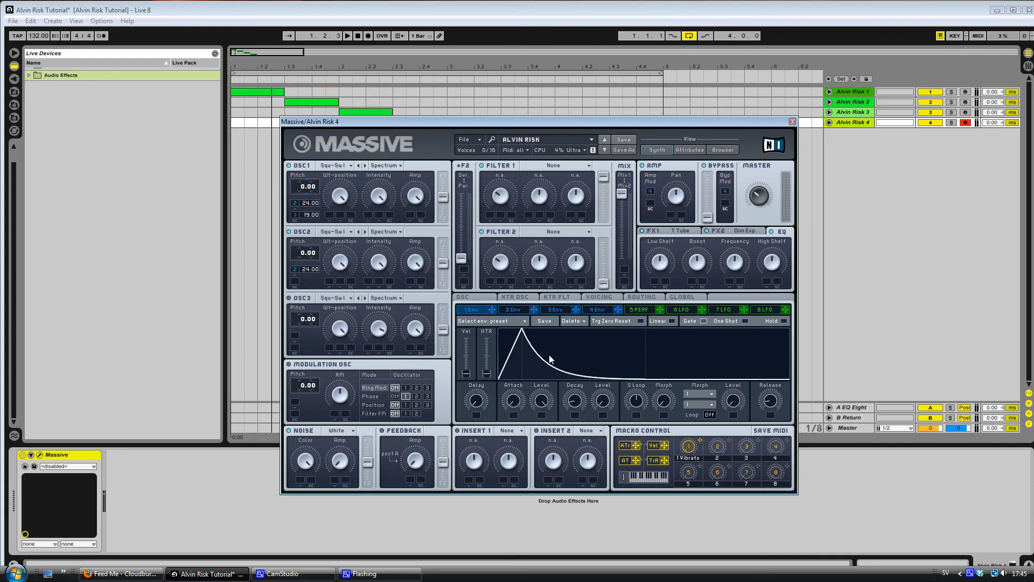
Examine the FX1, FX2, EQ and unison voicing settings of the Alvin Risk 4 synth, and close its editor
left_click(655, 231)
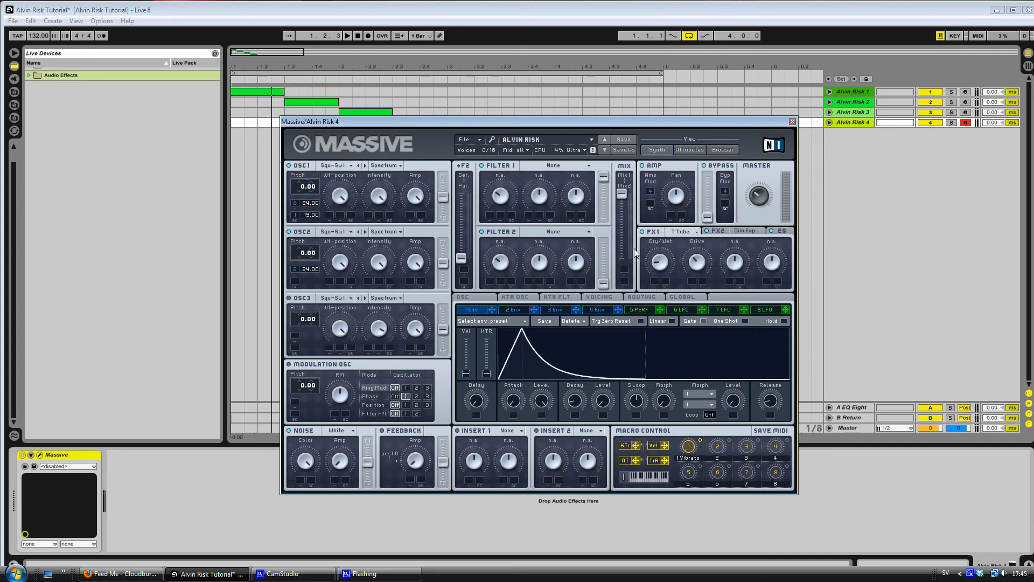
left_click(718, 232)
left_click(784, 231)
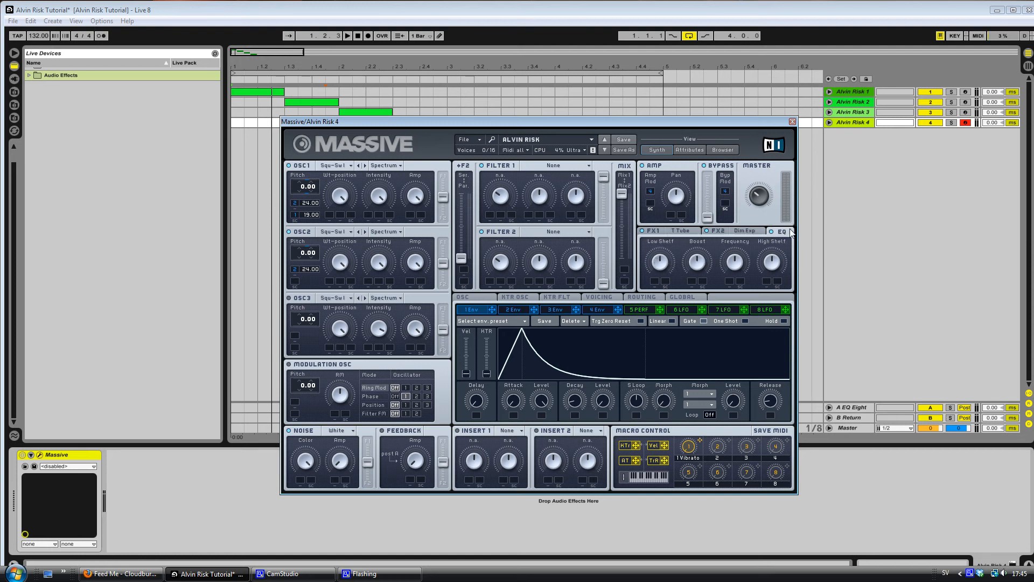
left_click(592, 297)
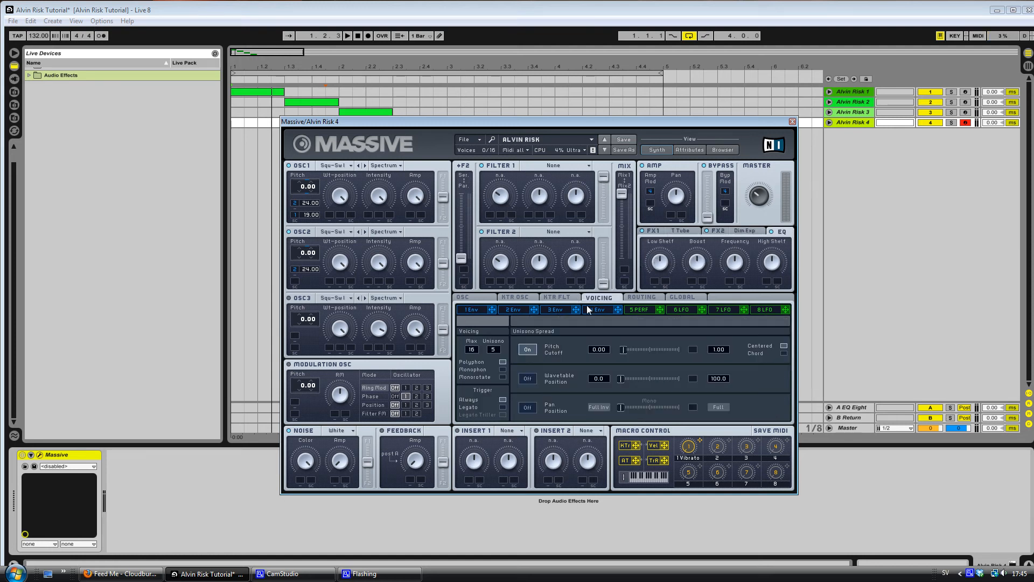
left_click(527, 350)
left_click(793, 122)
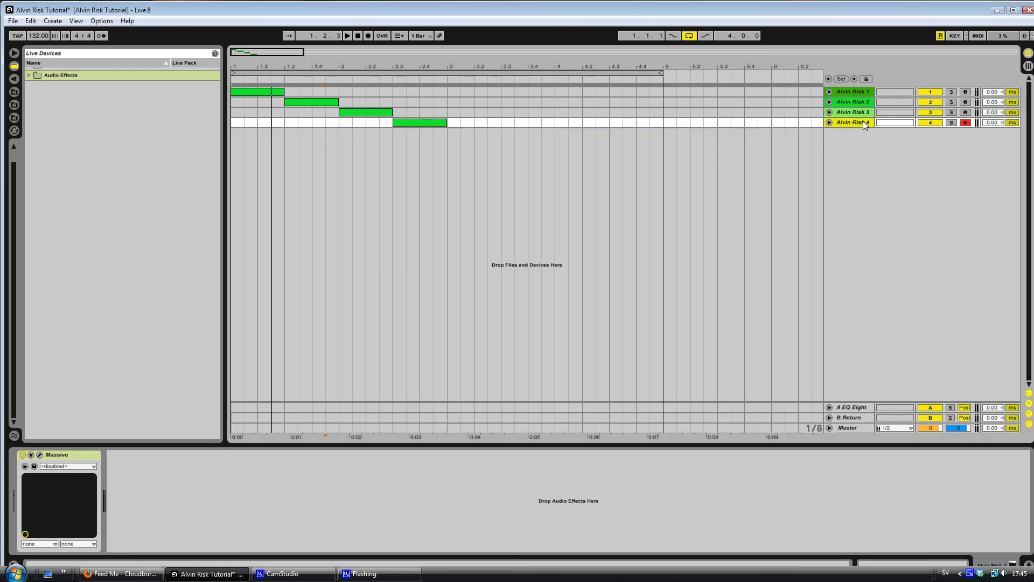
Duplicate the Alvin Risk 4 track and start a new untitled sound in the copy's Massive synth
key("ctrl+d")
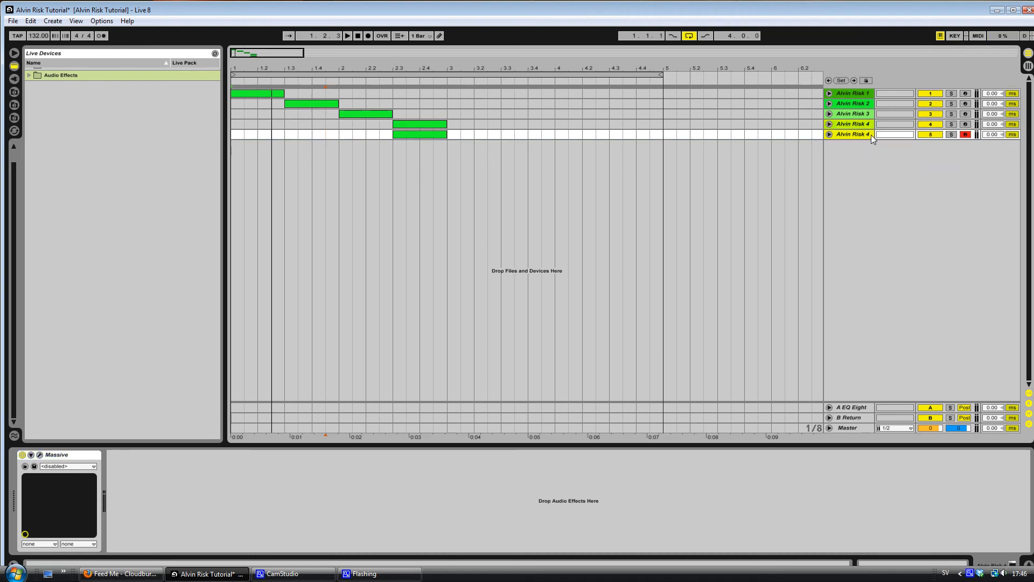
left_click(40, 455)
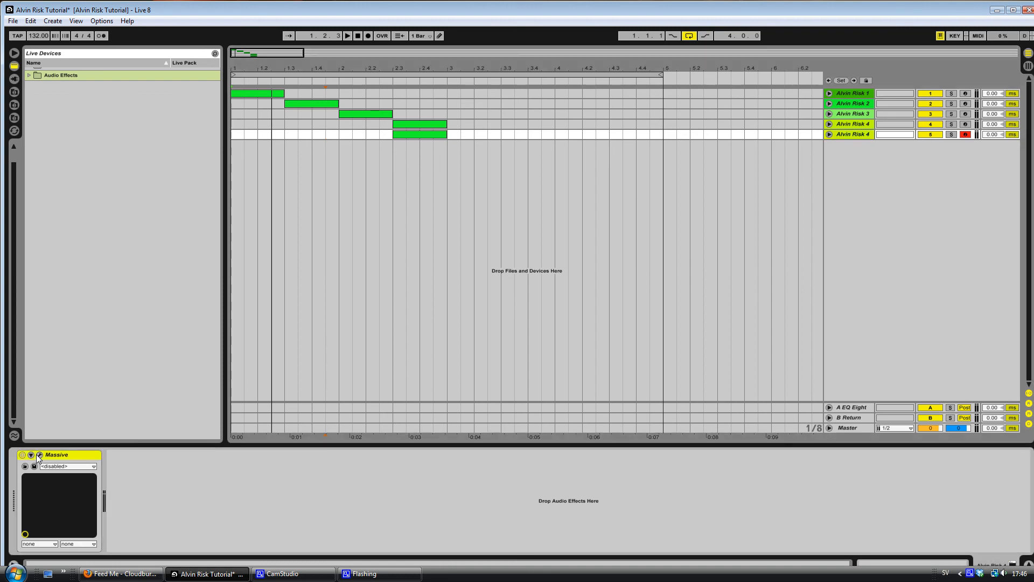
left_click(482, 141)
left_click(477, 145)
Modulate OSC1's pitch by 23.00 with LFO 5, raise the LFO rate and crossfade it fully to the sine curve
left_click(470, 310)
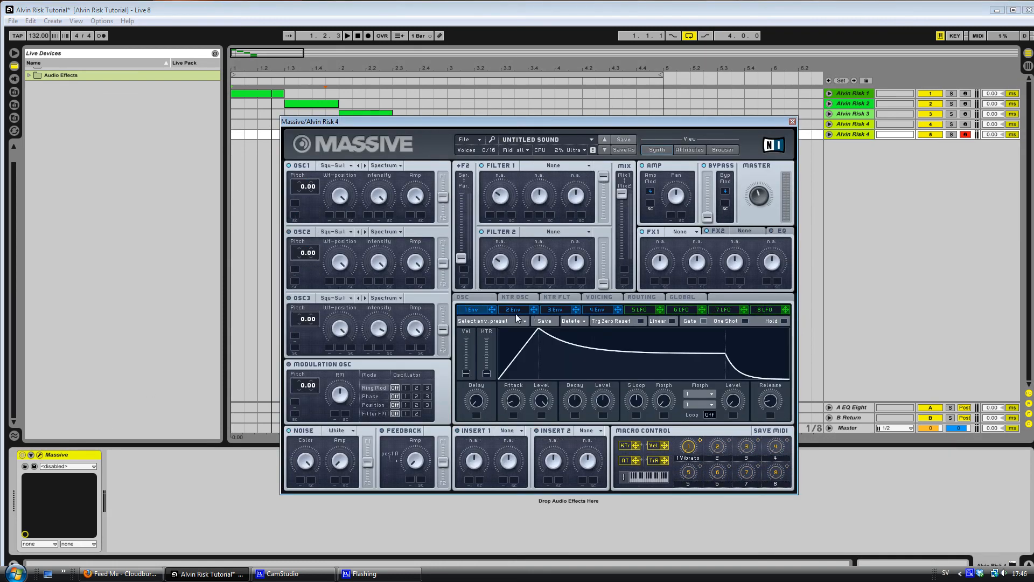
left_click(644, 310)
mouse_move(339, 229)
left_mouse_down()
mouse_move(295, 203)
mouse_move(312, 188)
left_mouse_up()
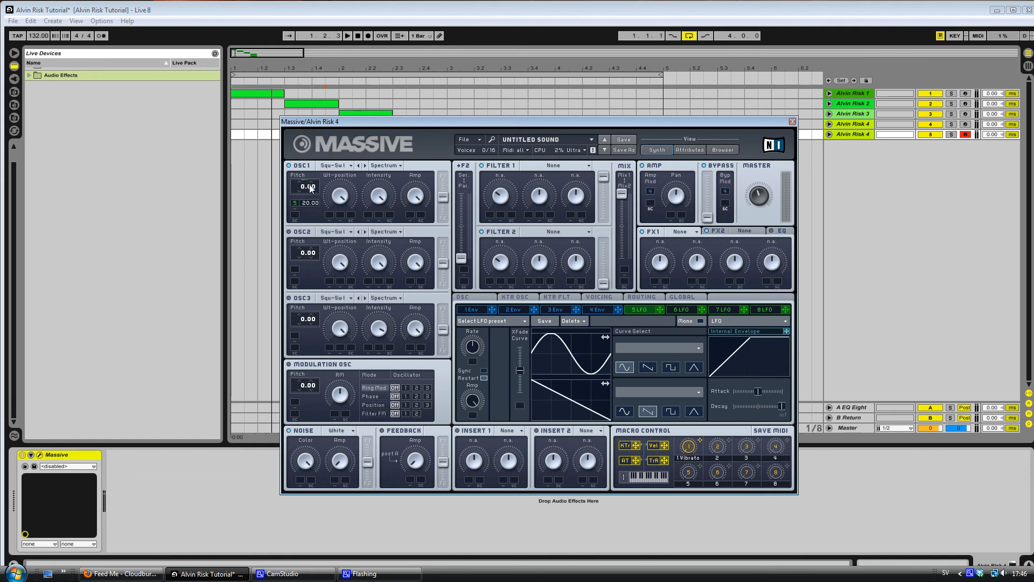
left_click_drag(476, 360, 559, 364)
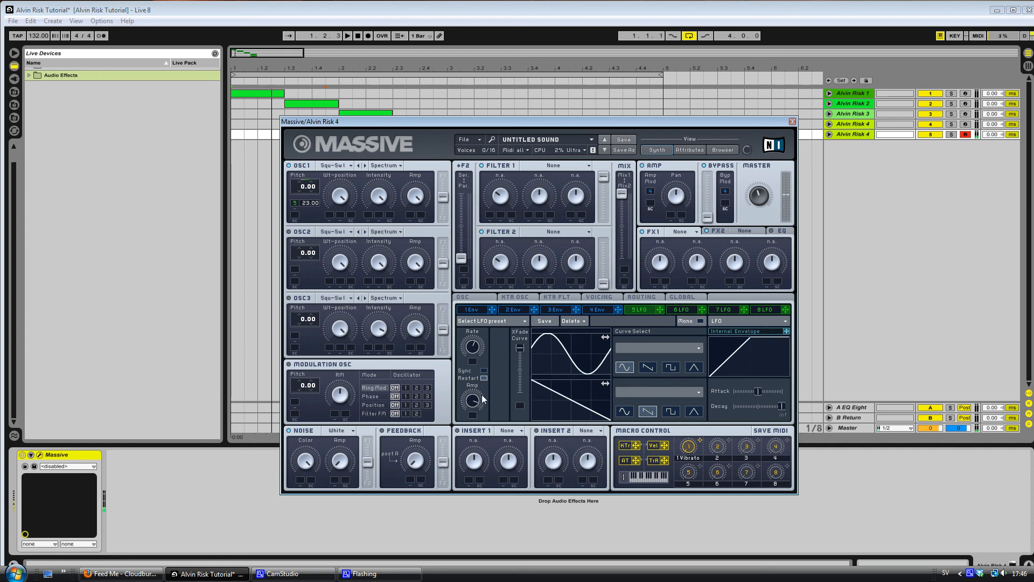
Set the unison count to 5 and enable Pitch Cutoff unison spread with a slight detune
left_click(599, 298)
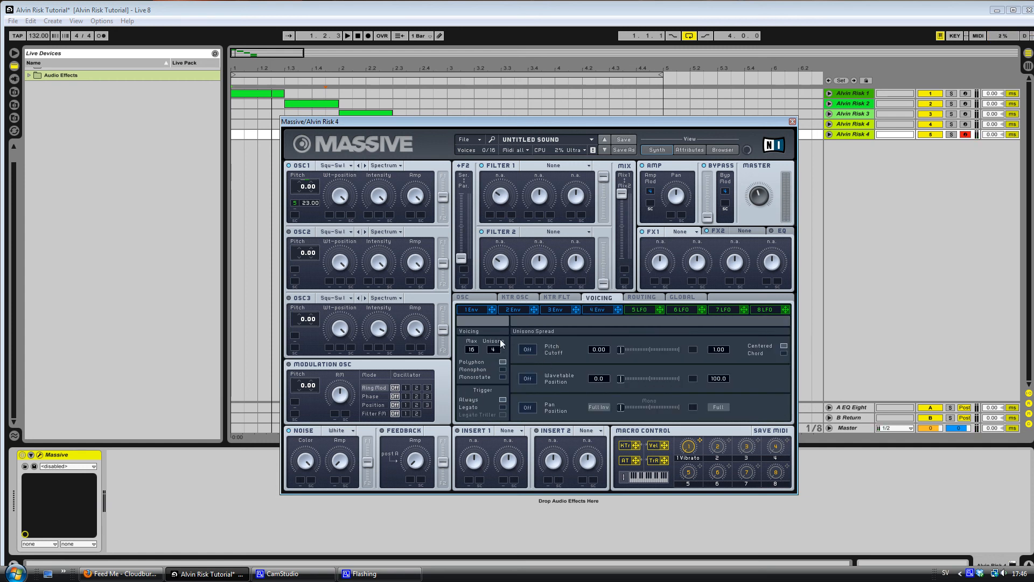
left_click_drag(622, 350, 625, 348)
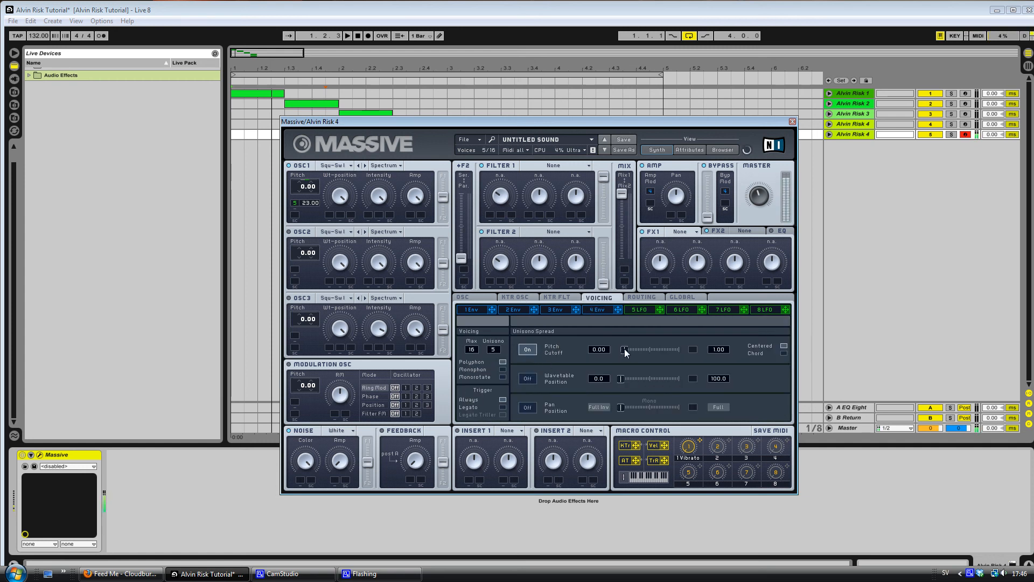
Load Tele Tube in FX1 and Dimension Expander in FX2, and lower the dry/wet amount of both effects
left_click(689, 231)
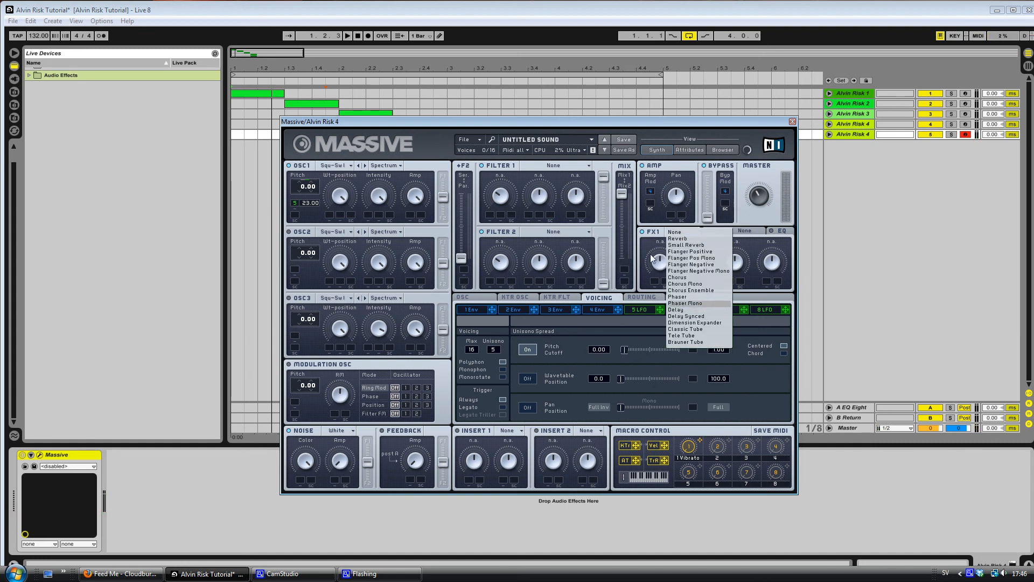
left_click(680, 335)
left_click_drag(663, 265, 663, 279)
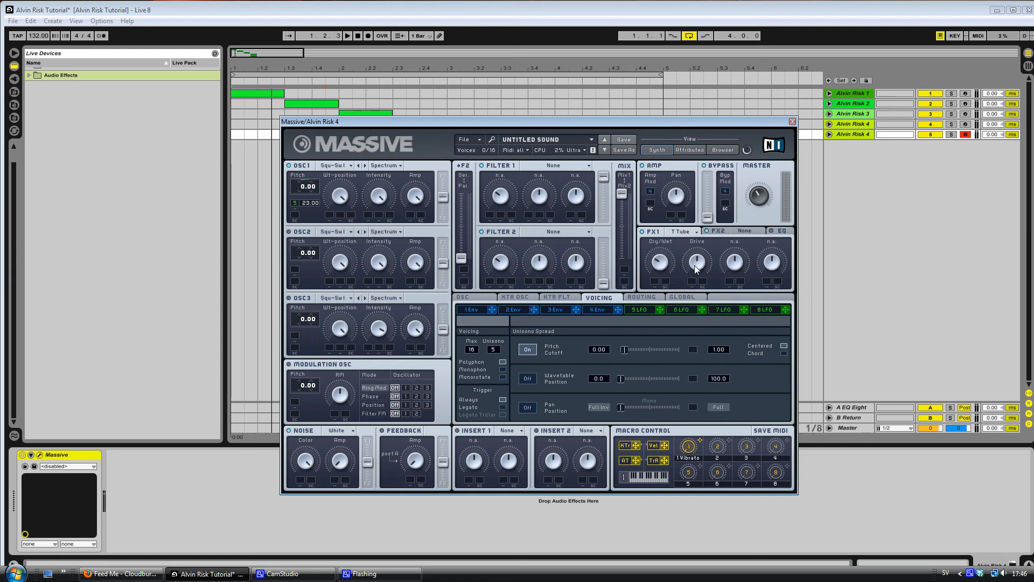
left_click(745, 231)
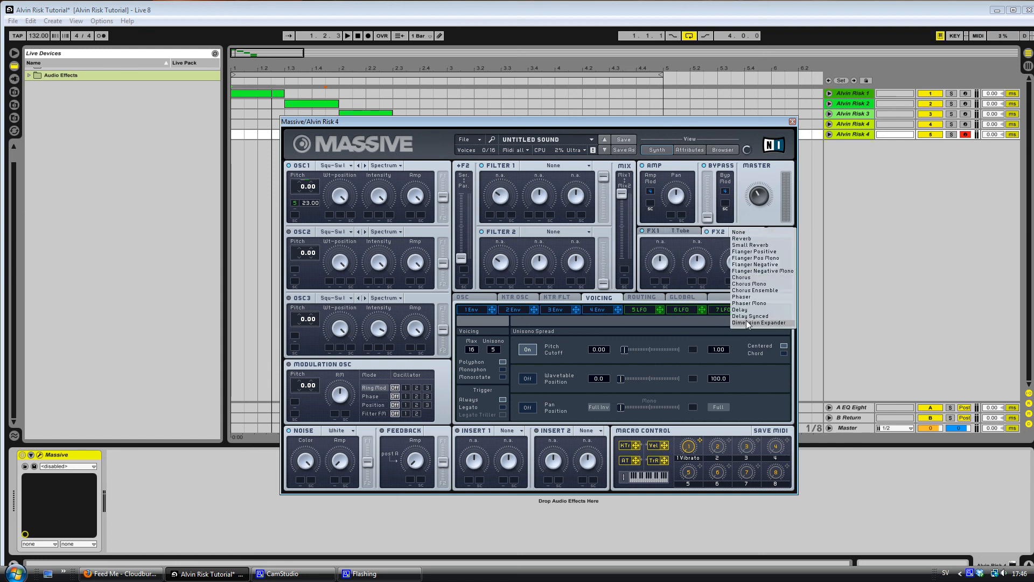
left_click(754, 321)
left_click_drag(700, 267, 651, 290)
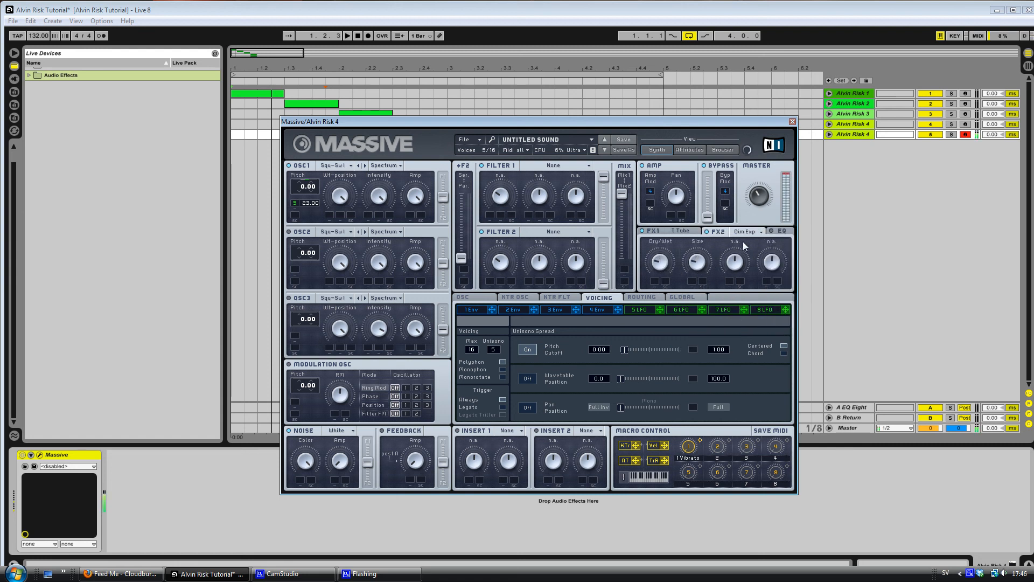
Change LFO 5's upper curve to the falling sawtooth, adjust its rate and close the synth editor
left_click(640, 309)
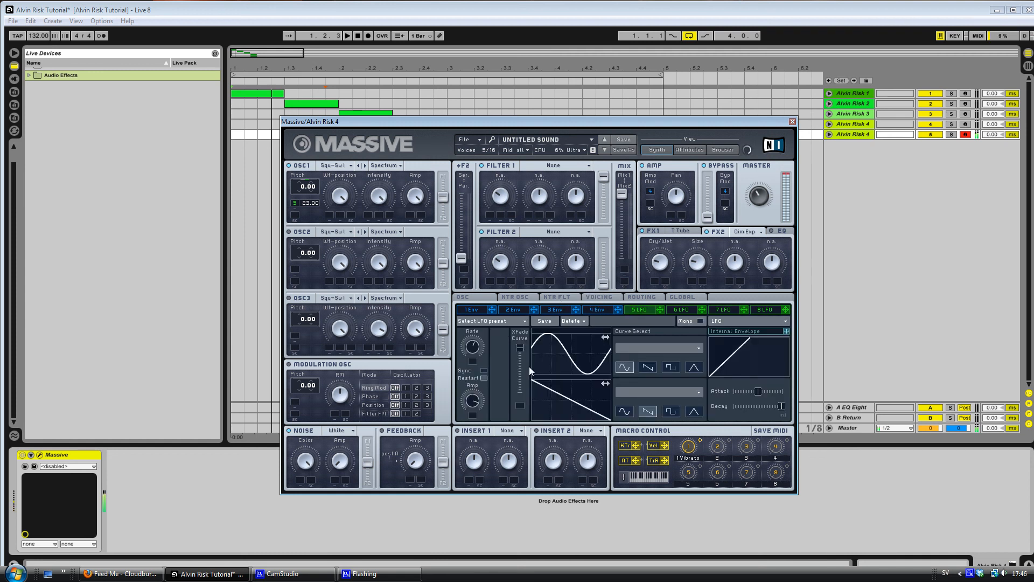
left_click(644, 369)
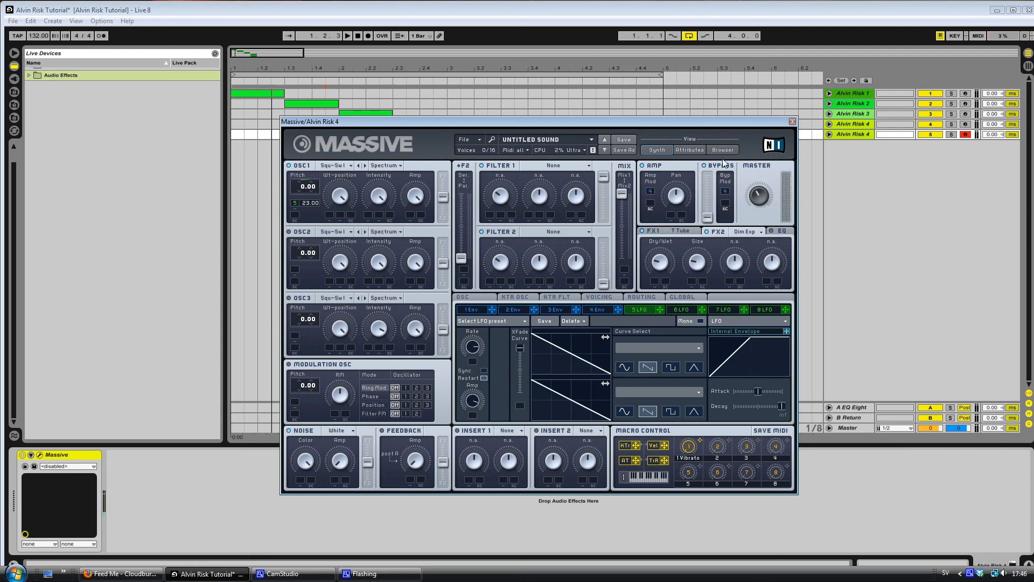
left_click(792, 122)
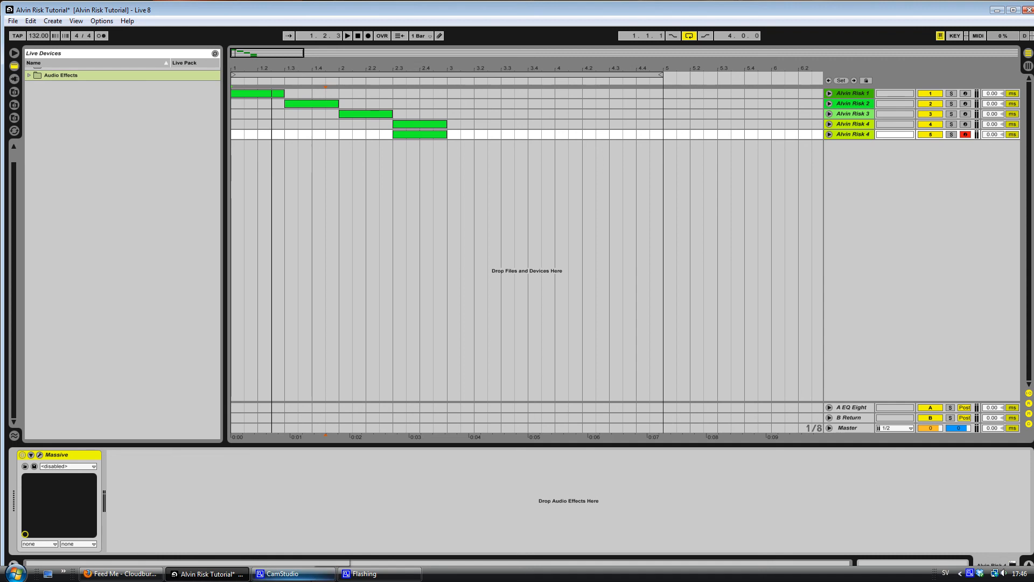
left_click(280, 574)
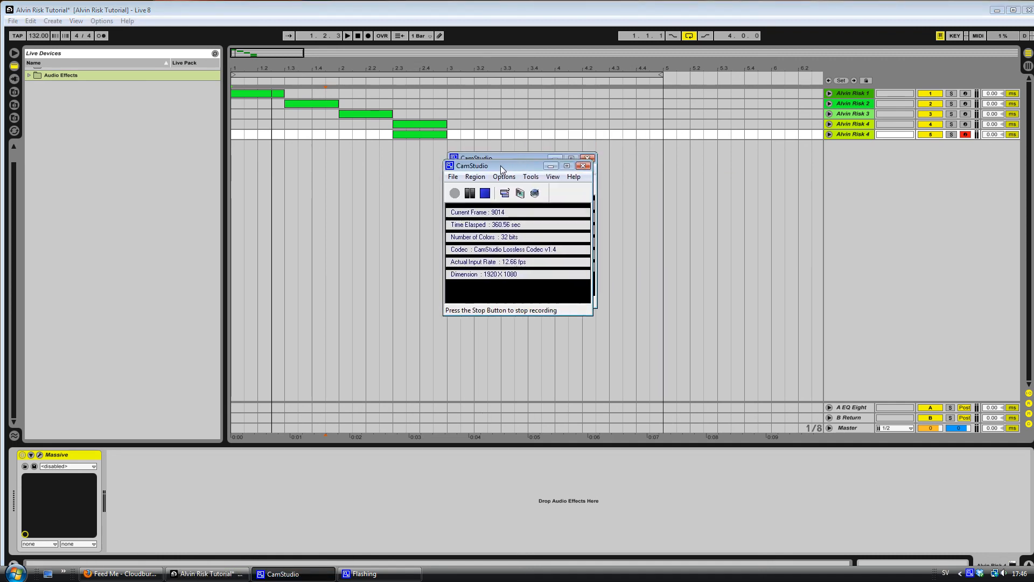